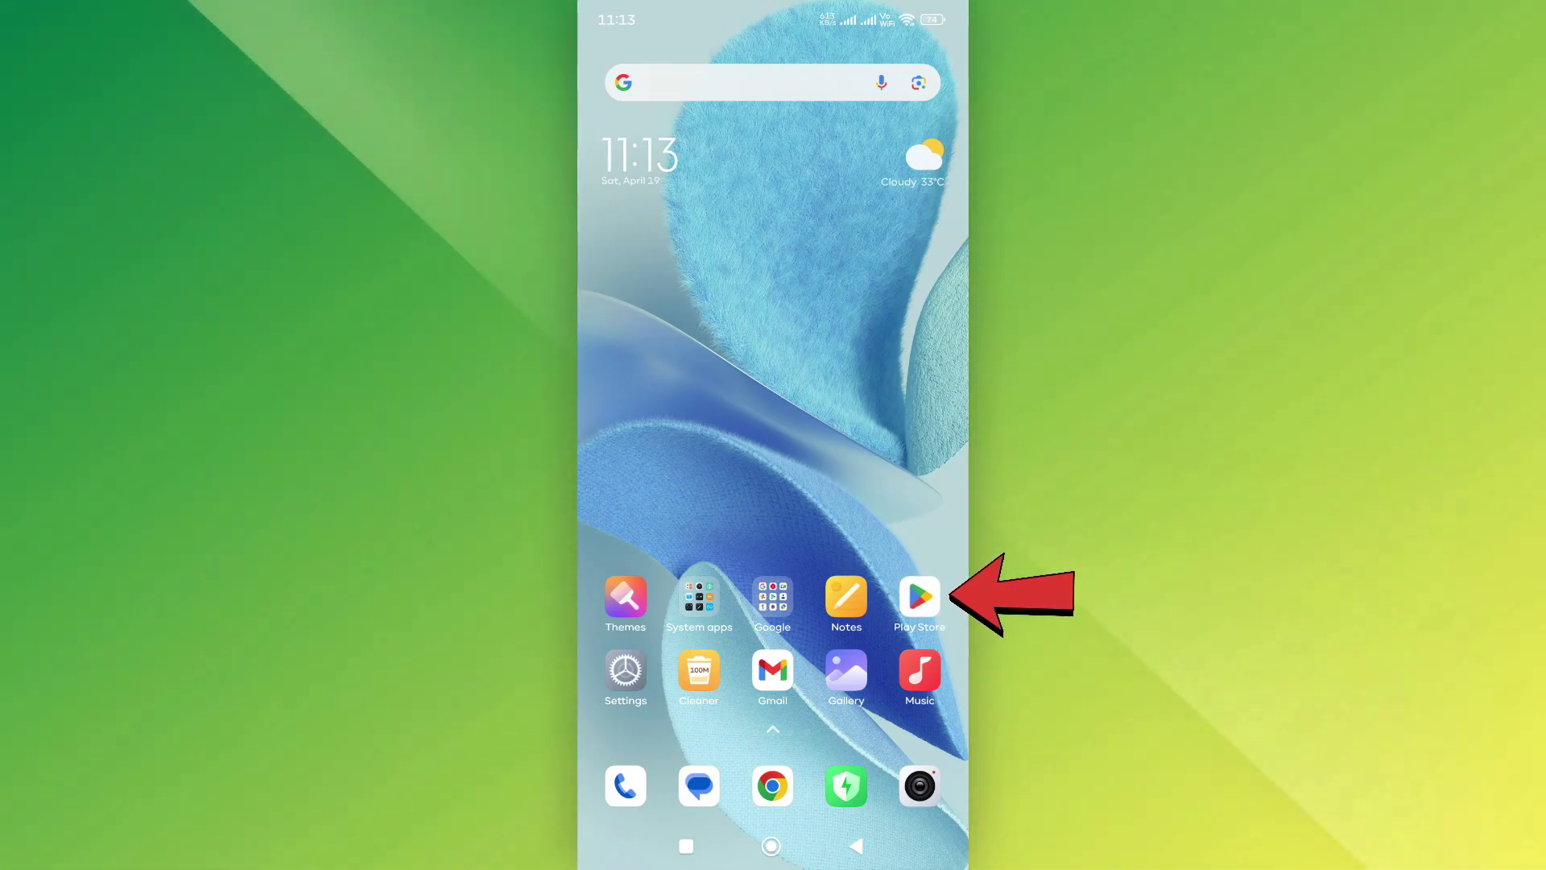
# Look up Facebook's listing in the app store, then return to the home screen.
pyautogui.click(920, 596)
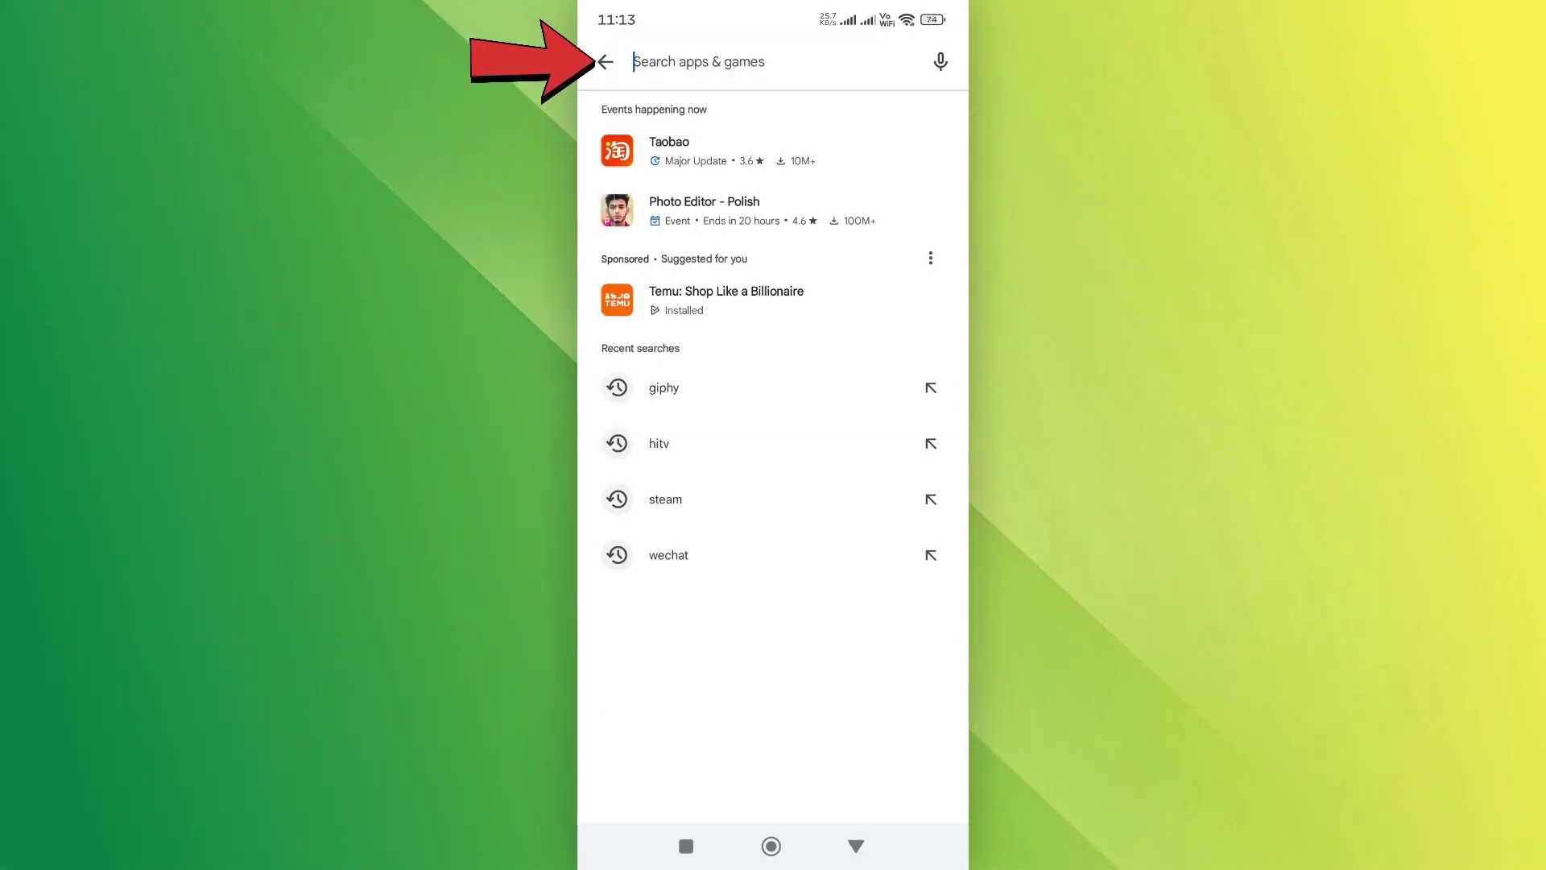
pyautogui.write('Facebook')
pyautogui.press('Return')
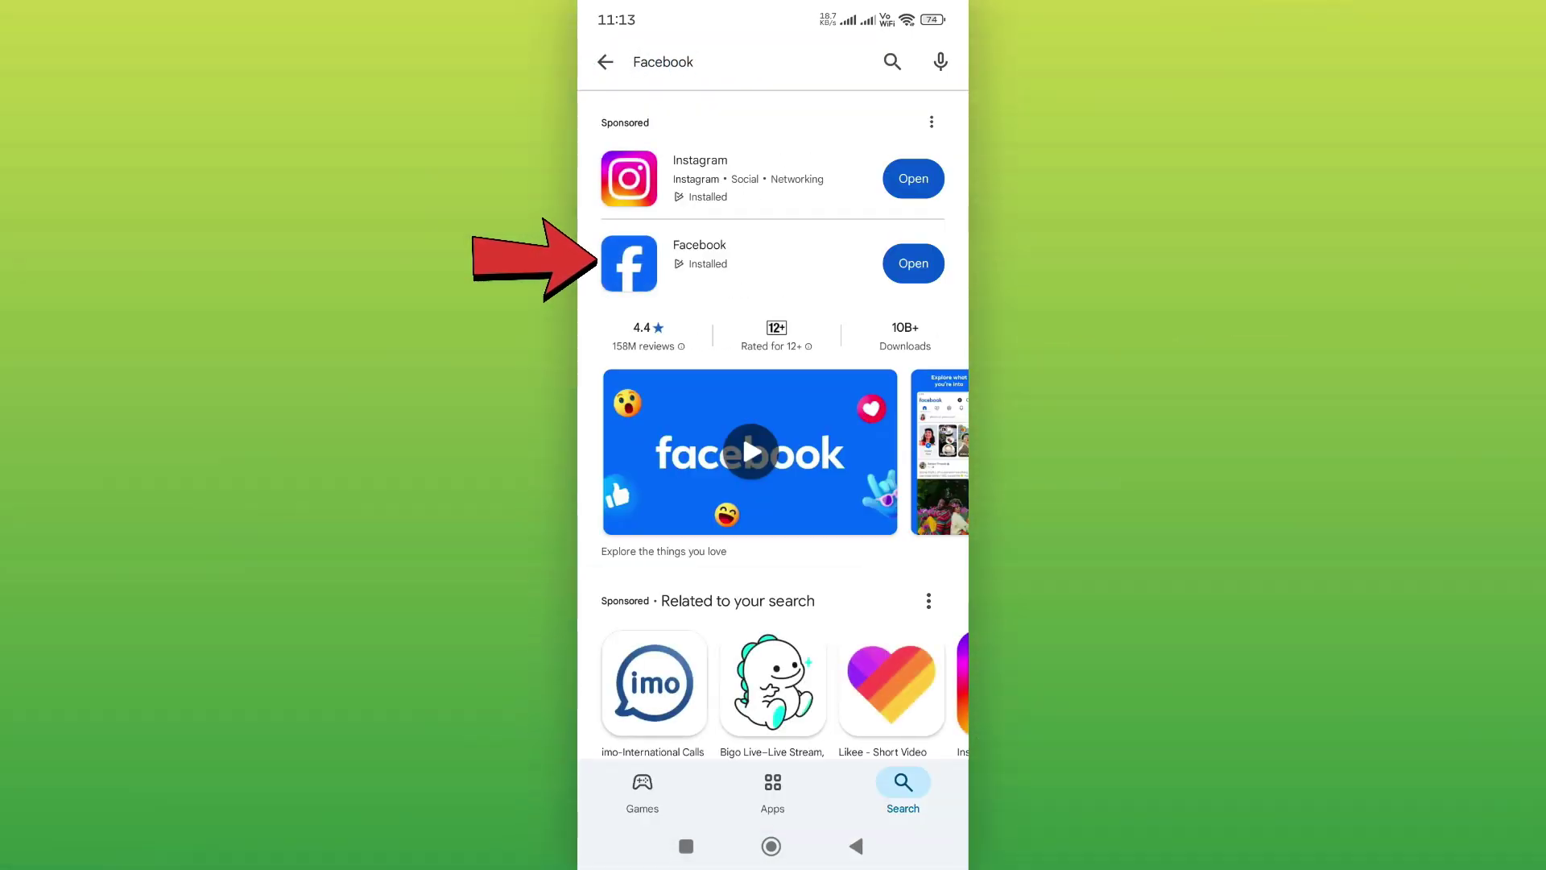
pyautogui.click(700, 254)
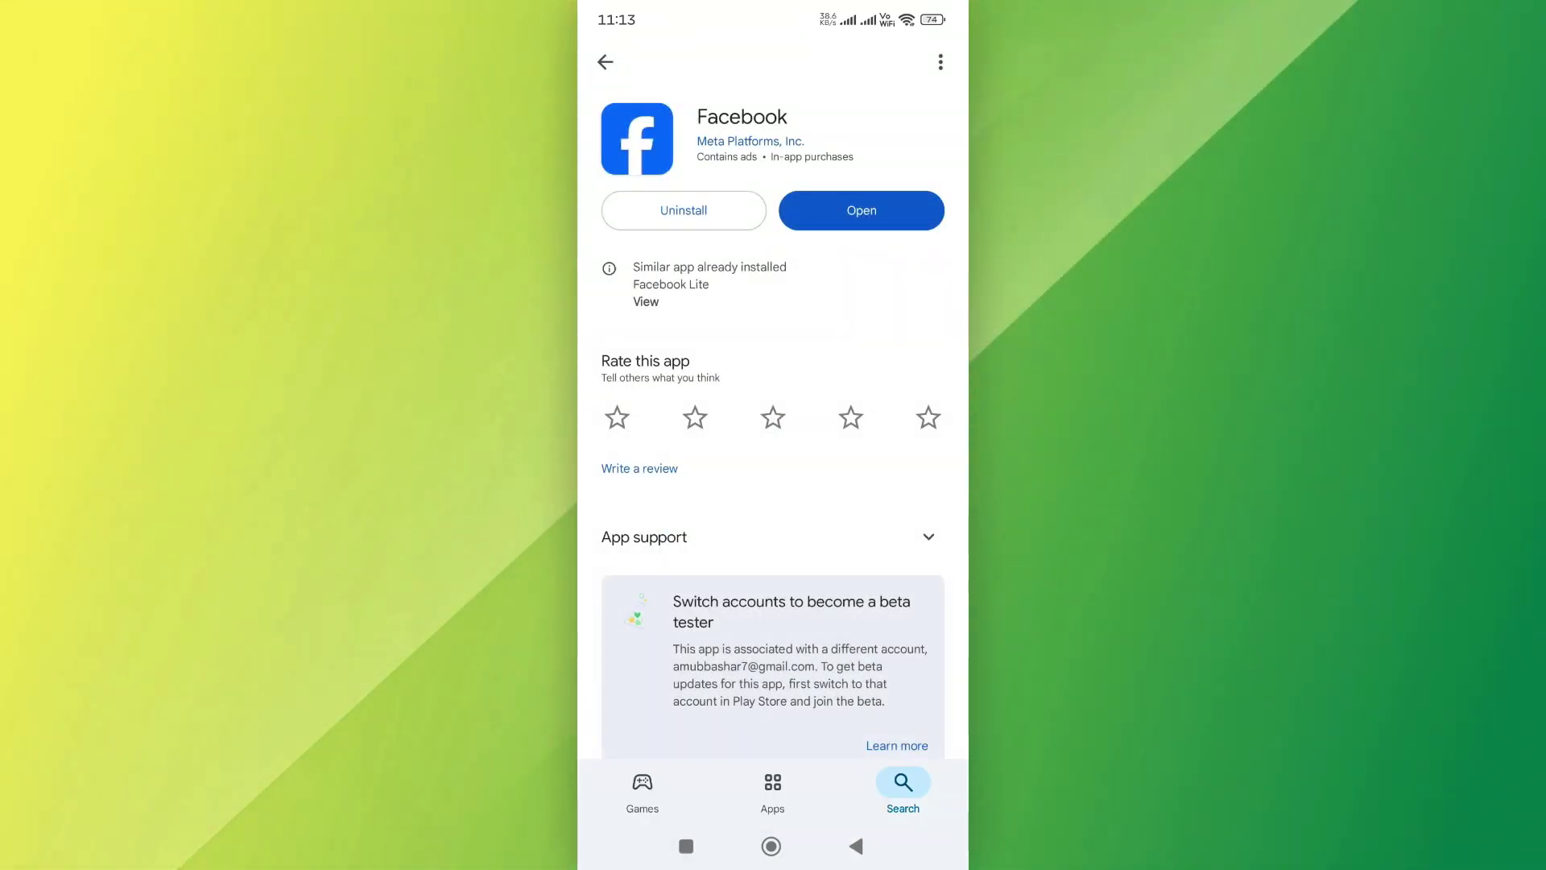
pyautogui.click(771, 846)
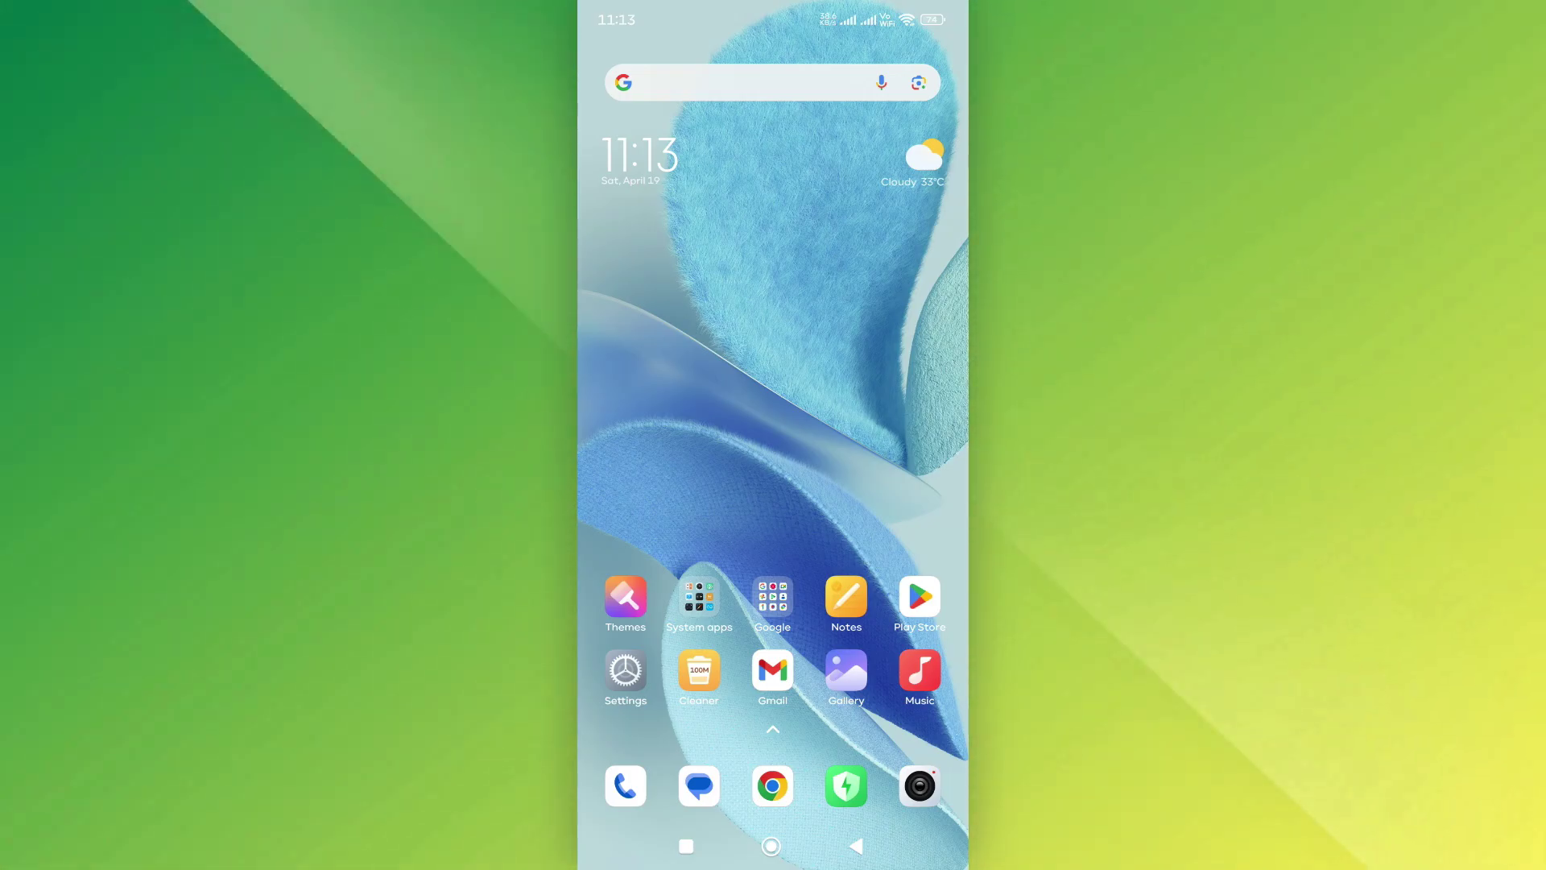
# Clear only Facebook's cache from Settings > Apps > Facebook and confirm.
pyautogui.click(626, 671)
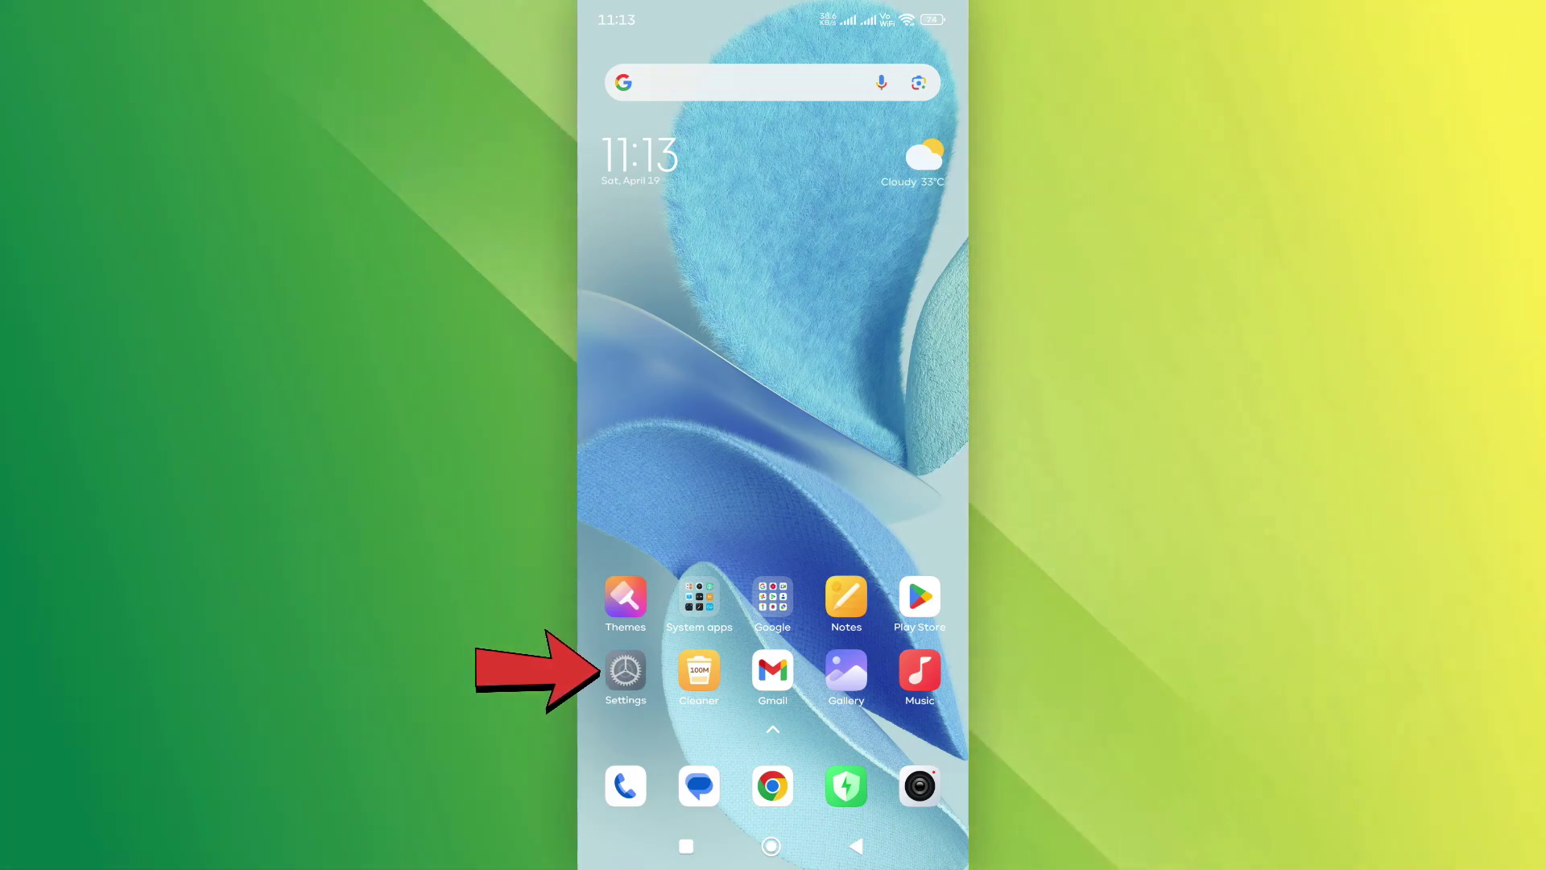
pyautogui.scroll(-5, 773, 435)
pyautogui.scroll(-4, 773, 435)
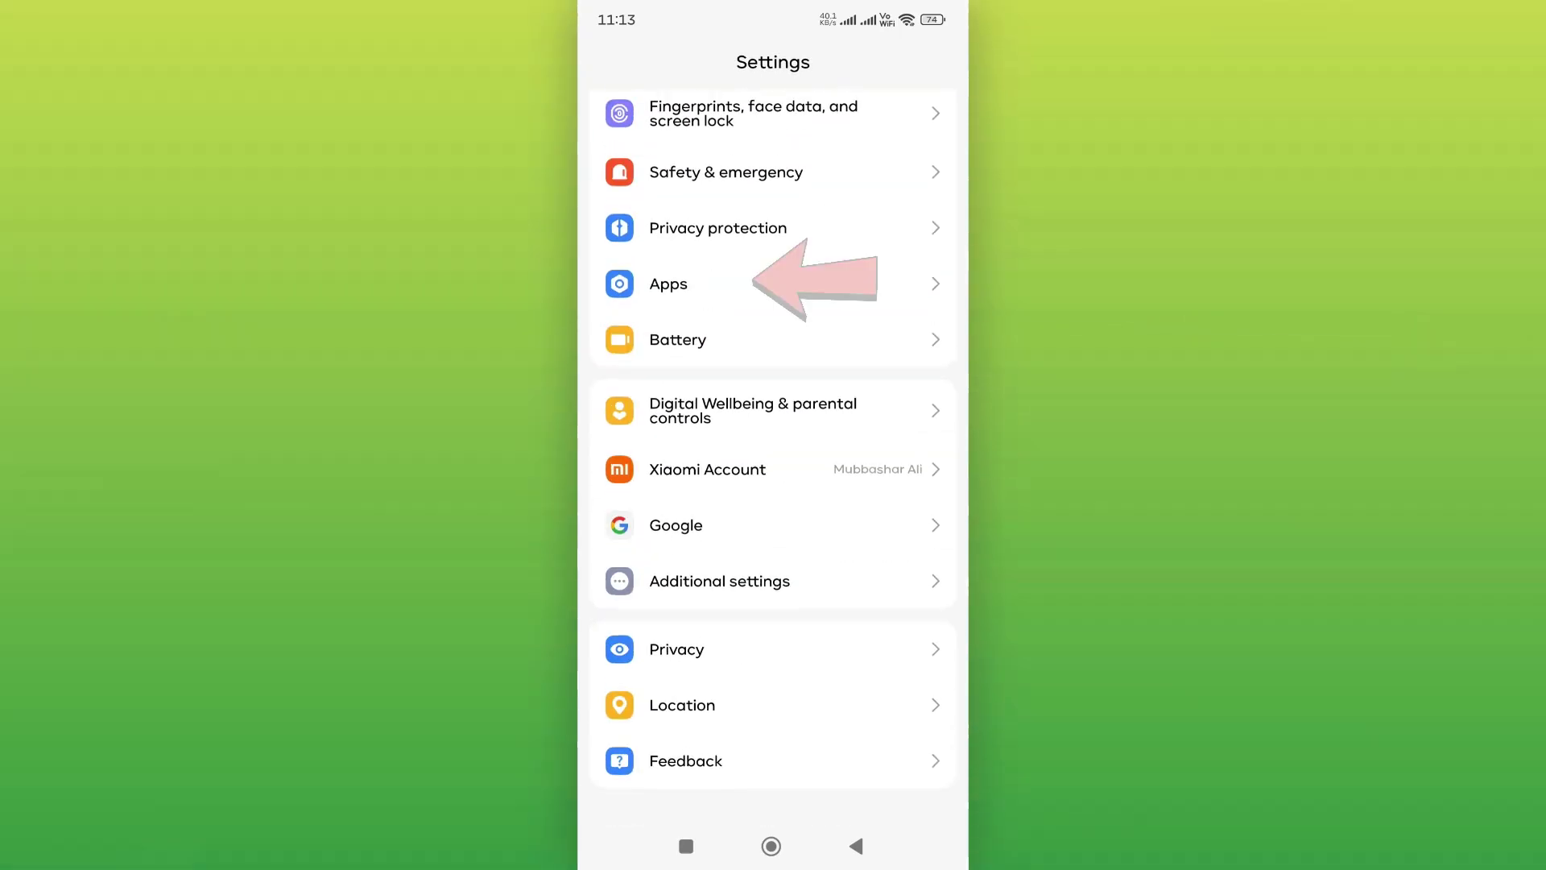
pyautogui.click(668, 283)
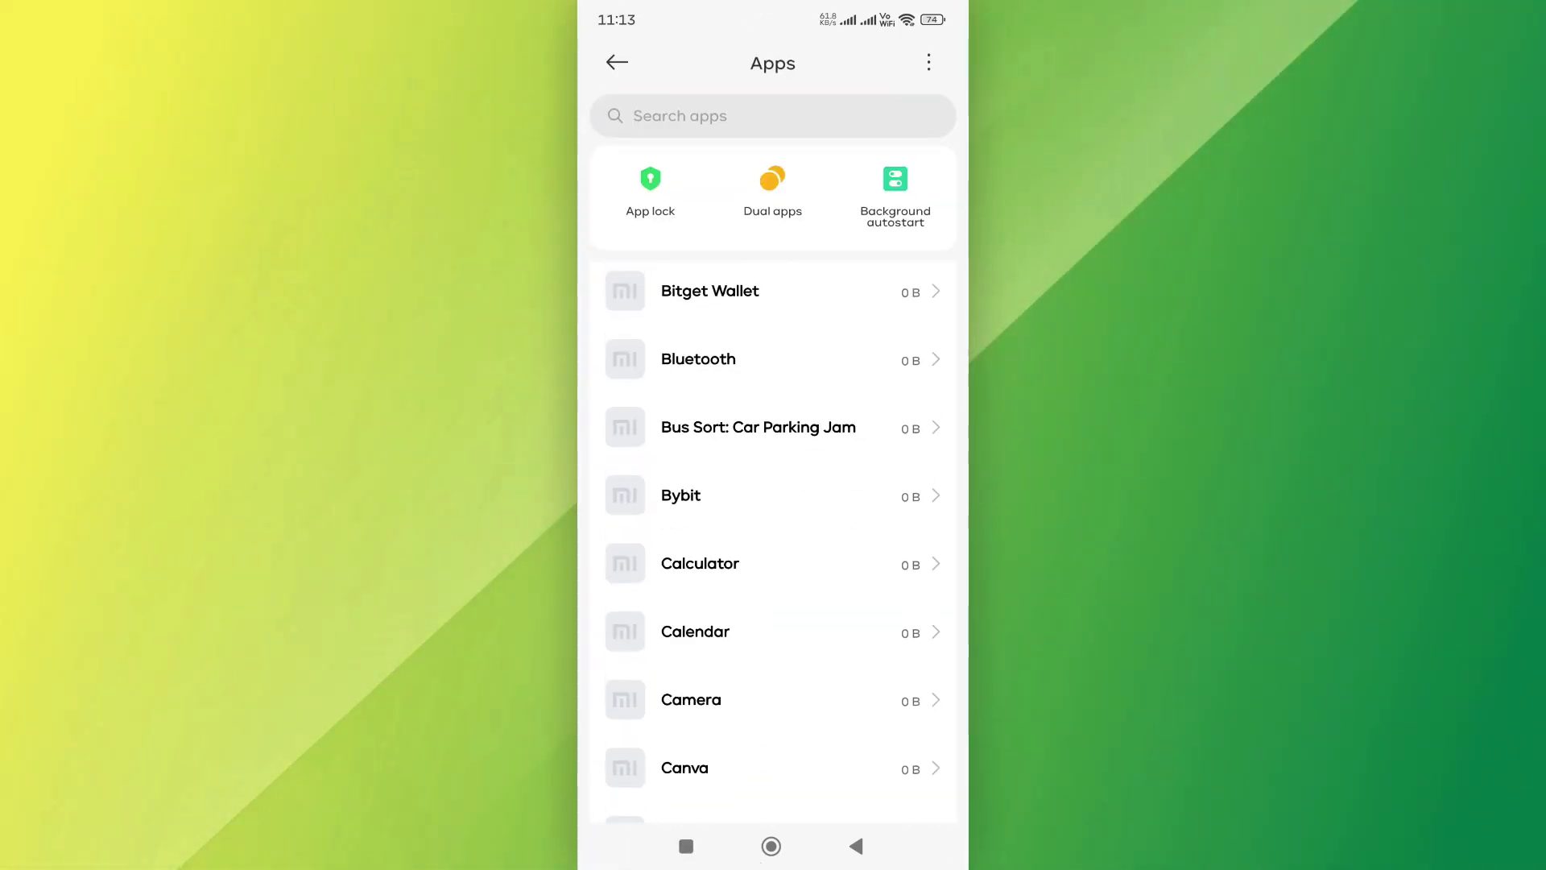
pyautogui.scroll(-5, 774, 544)
pyautogui.click(724, 301)
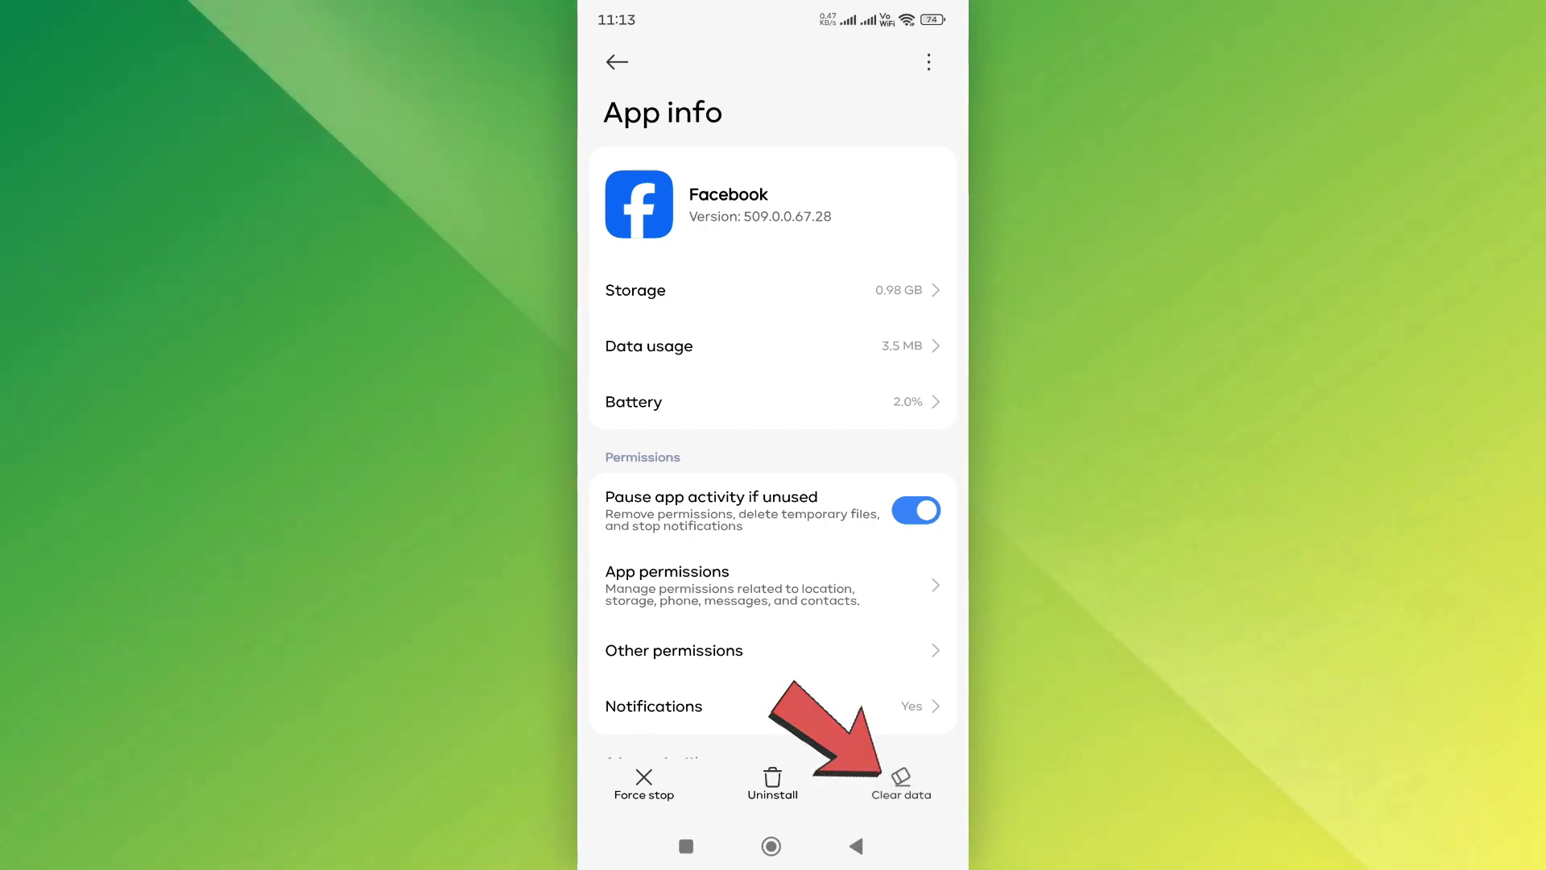
pyautogui.click(901, 782)
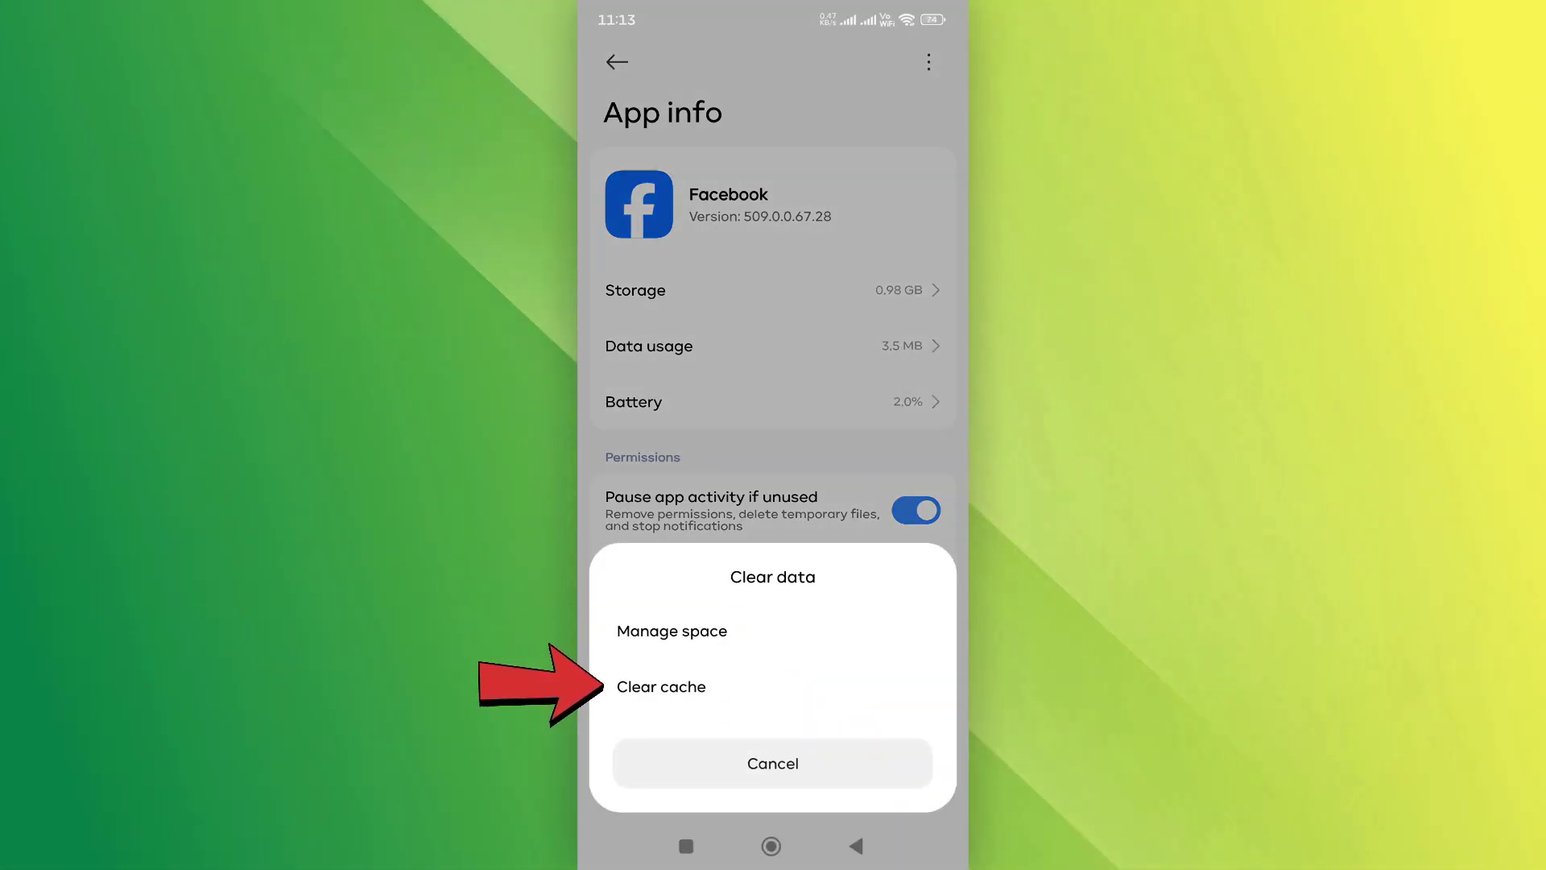
pyautogui.click(661, 687)
pyautogui.click(855, 759)
# Launch Facebook from the second home page and choose to report a problem under Help & support.
pyautogui.click(771, 846)
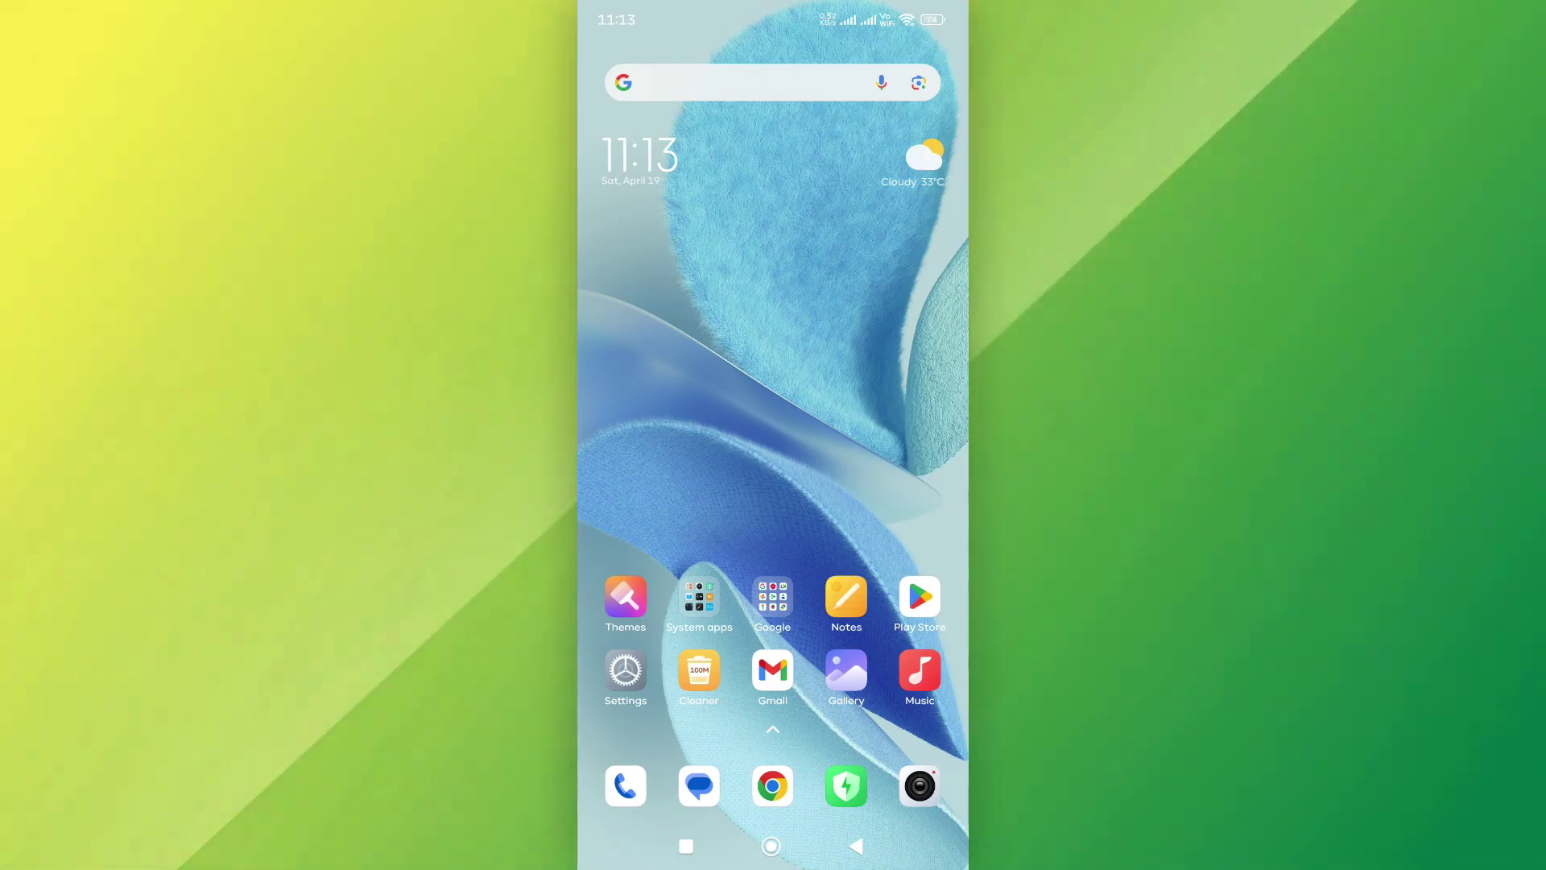
pyautogui.moveTo(894, 484); pyautogui.dragTo(640, 484)
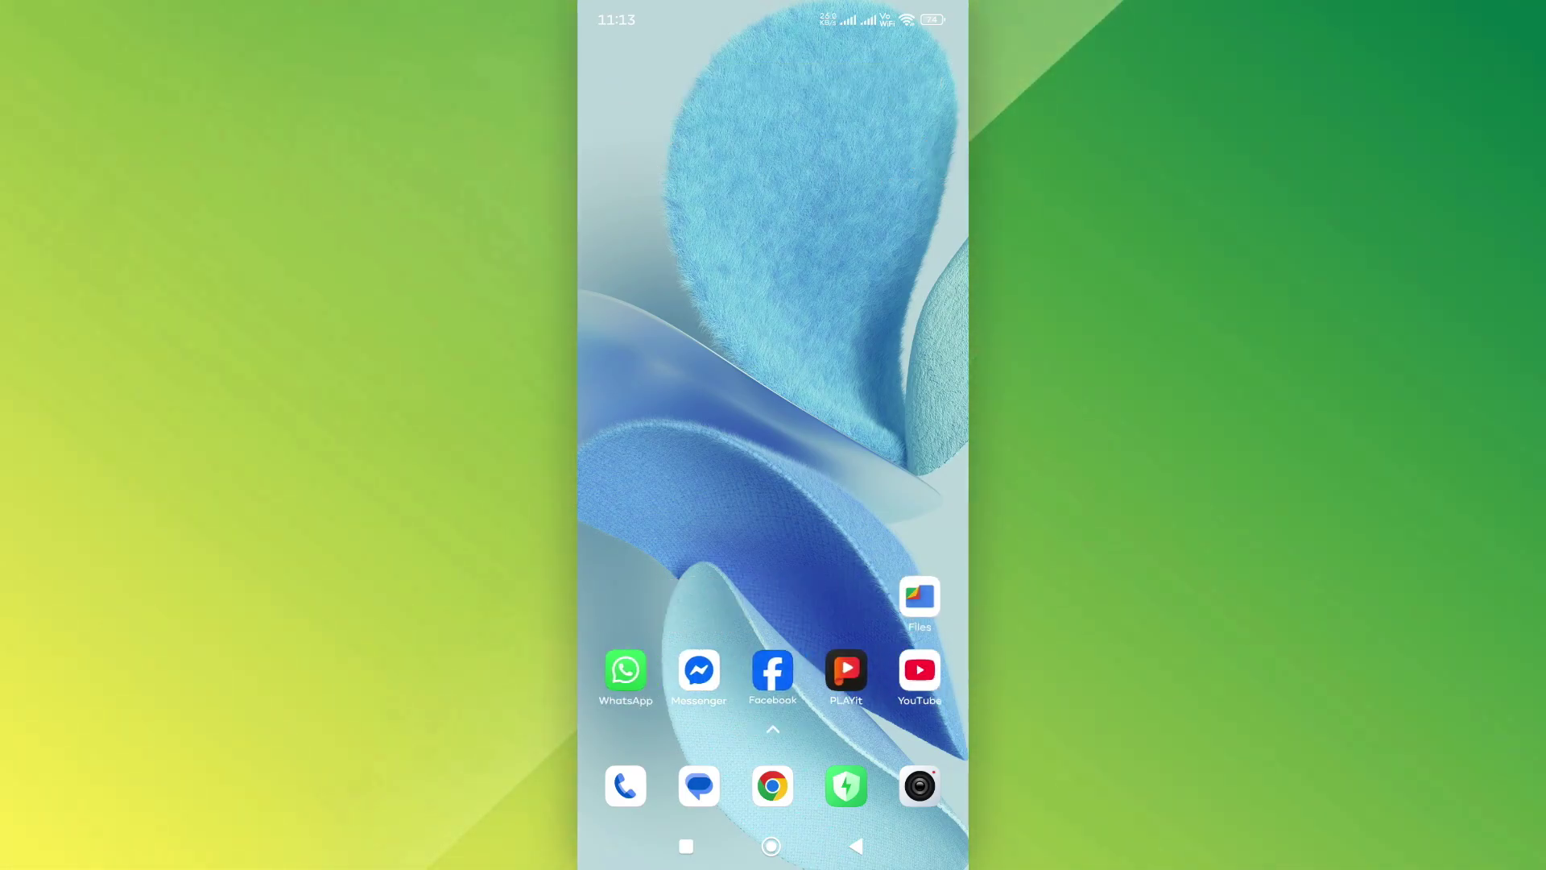
pyautogui.click(771, 671)
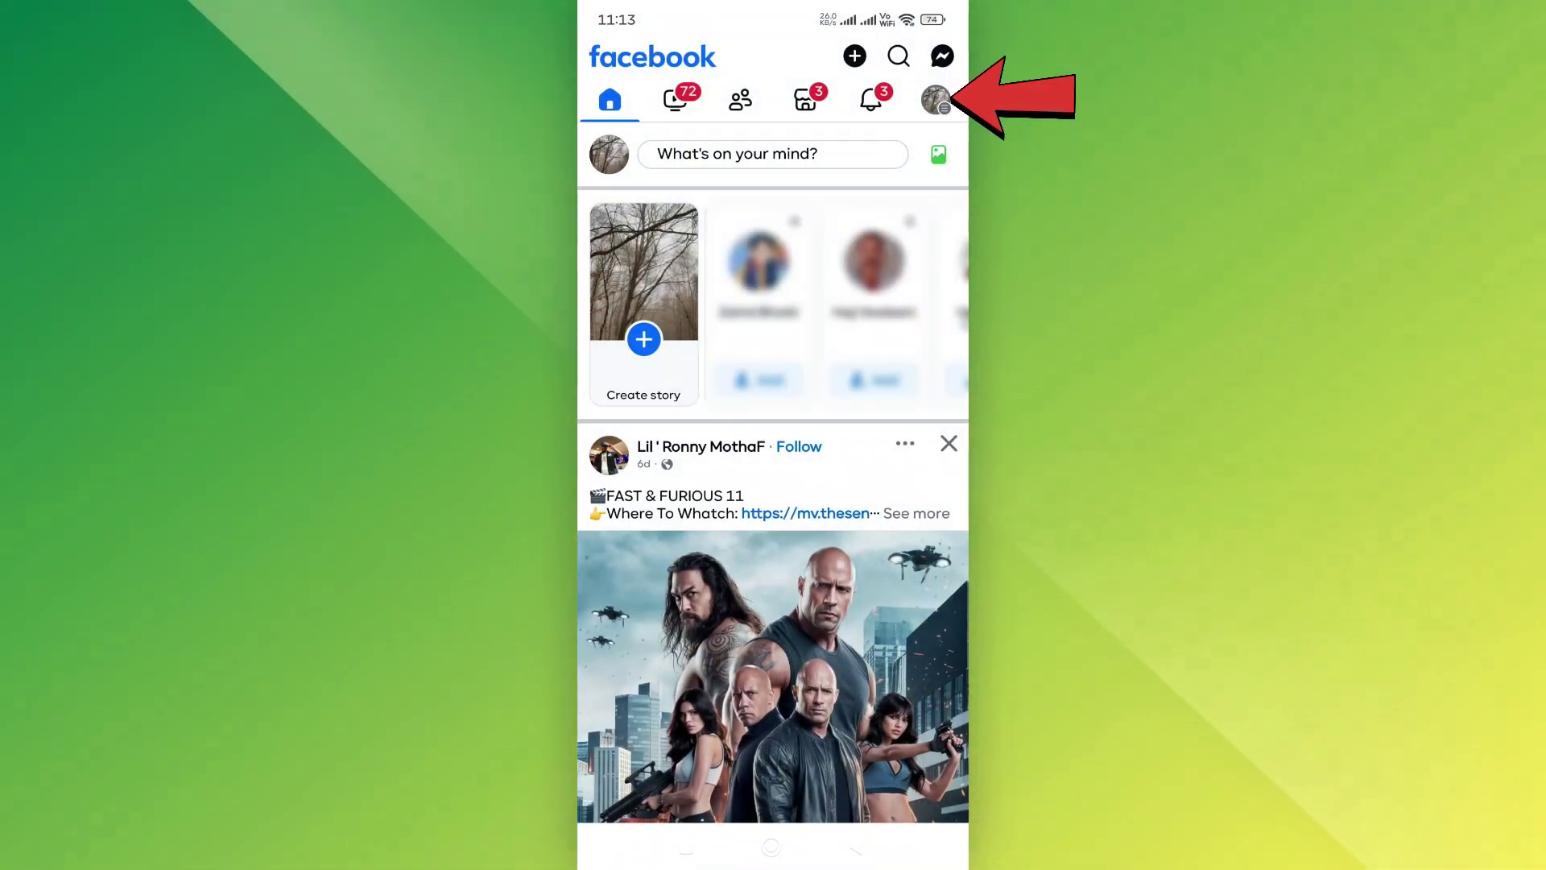
pyautogui.click(937, 101)
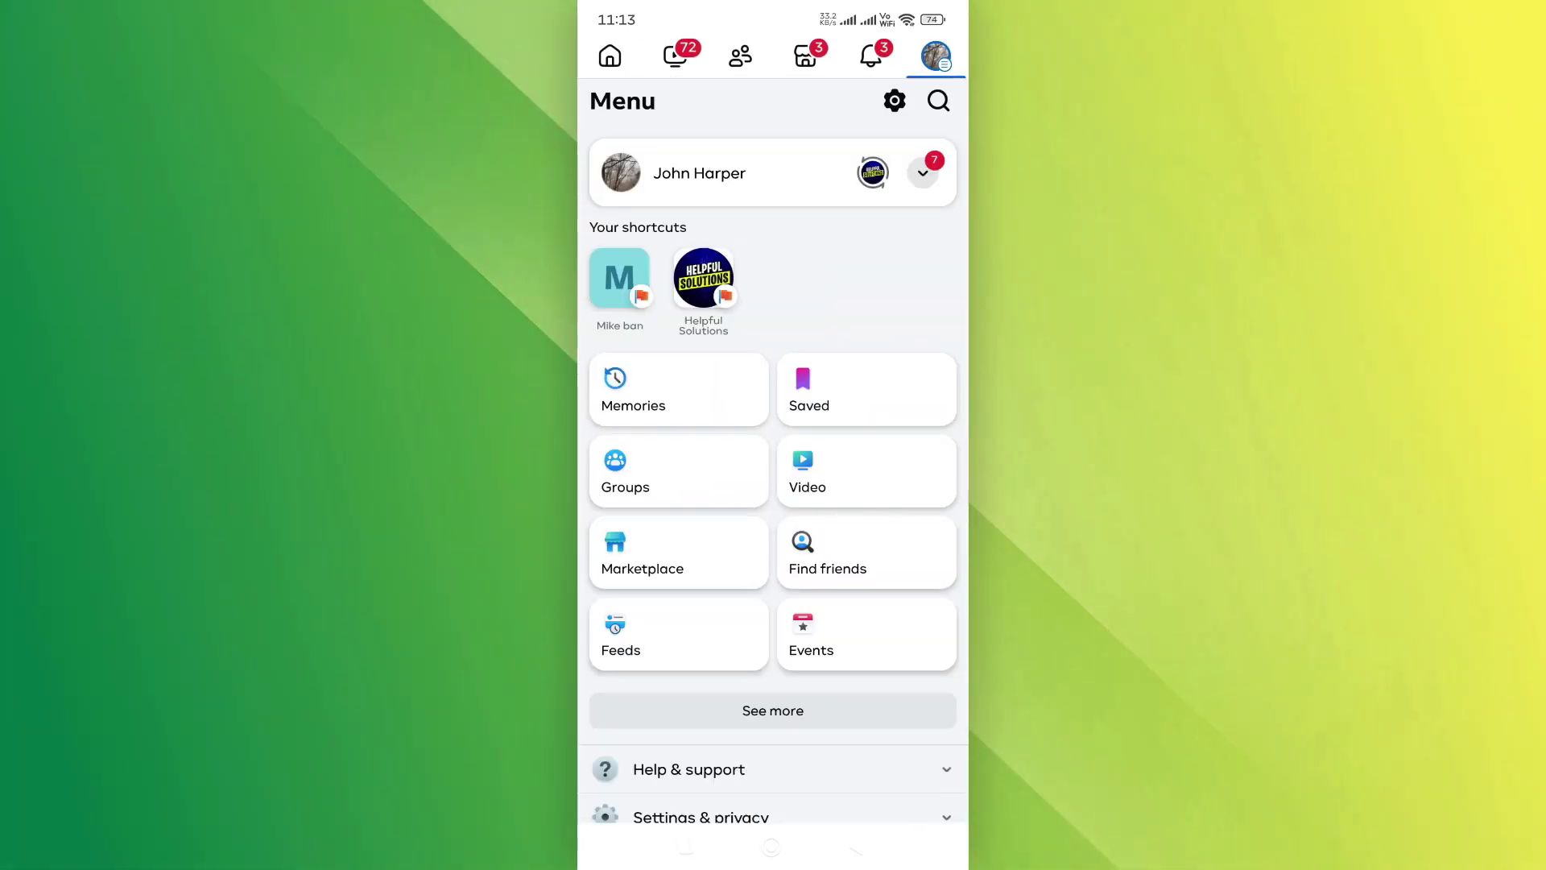
pyautogui.scroll(-5, 772, 483)
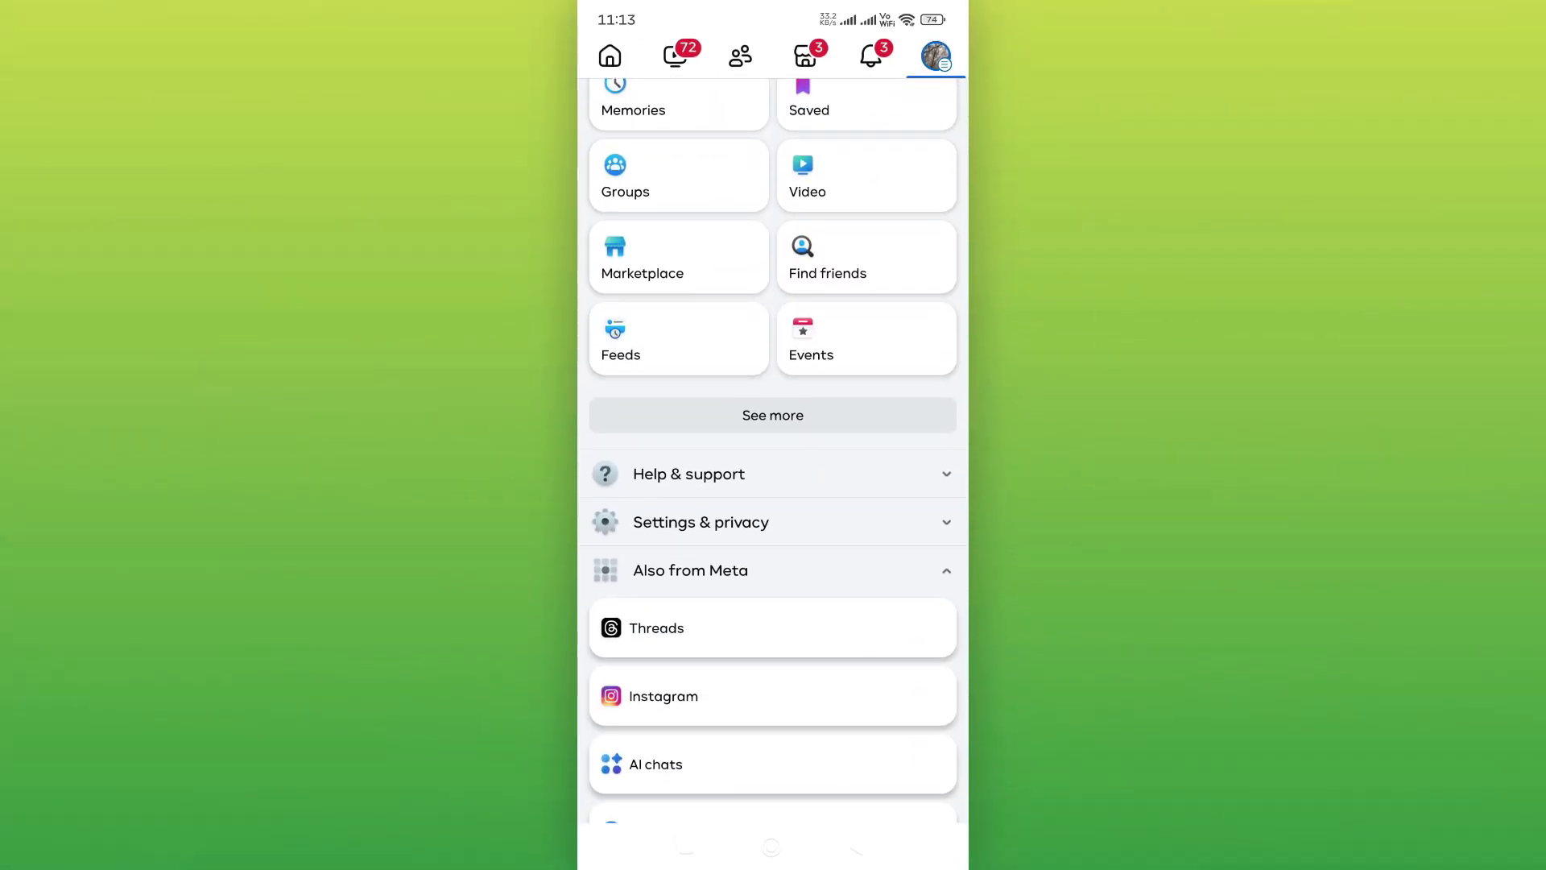
pyautogui.click(689, 457)
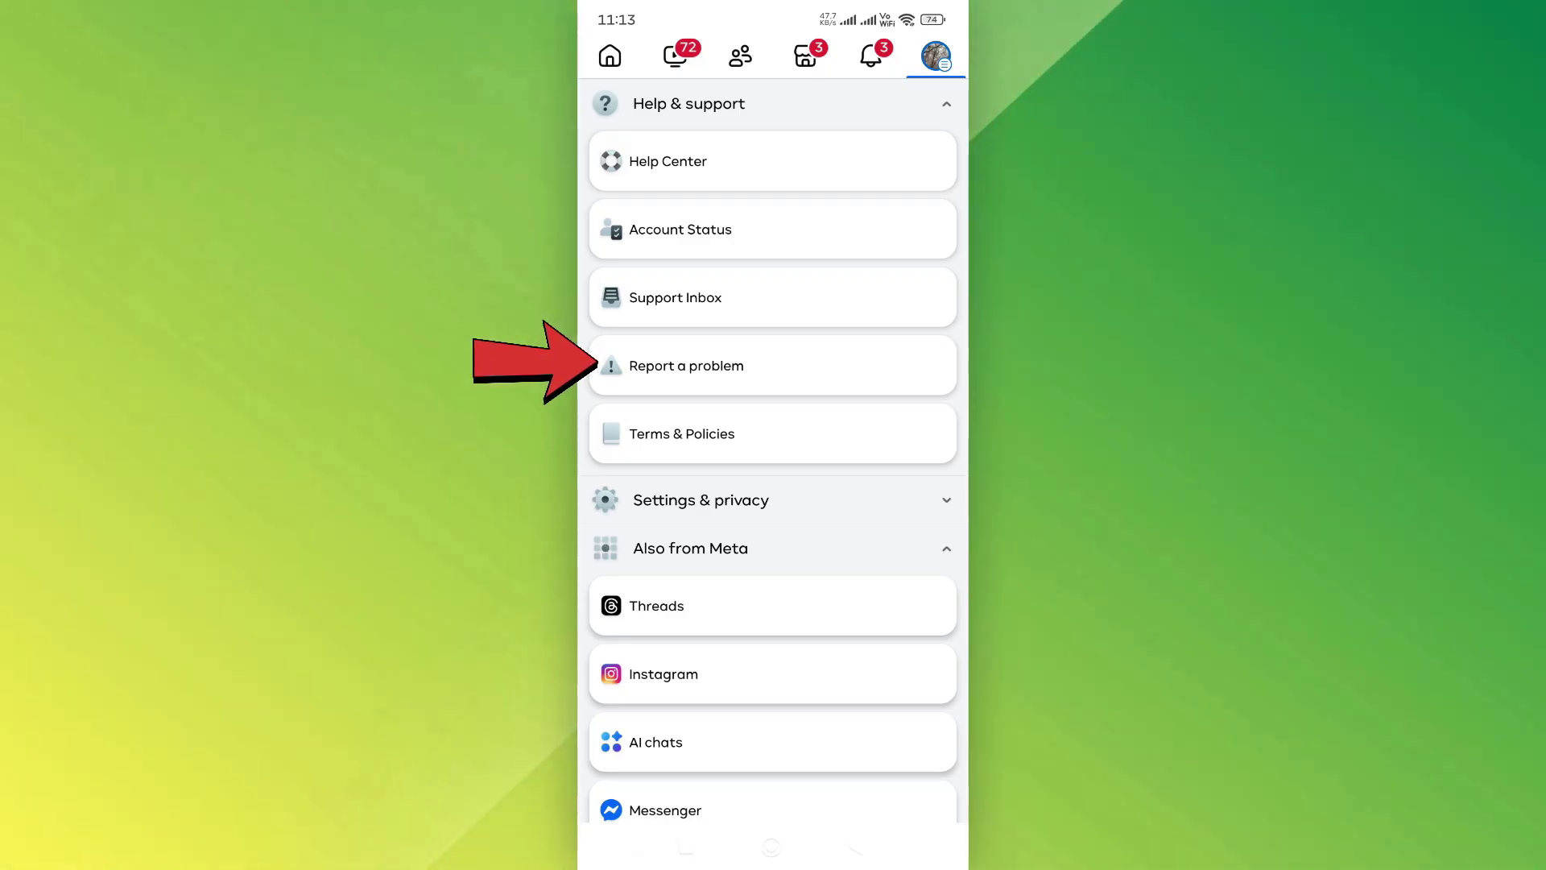
pyautogui.click(687, 366)
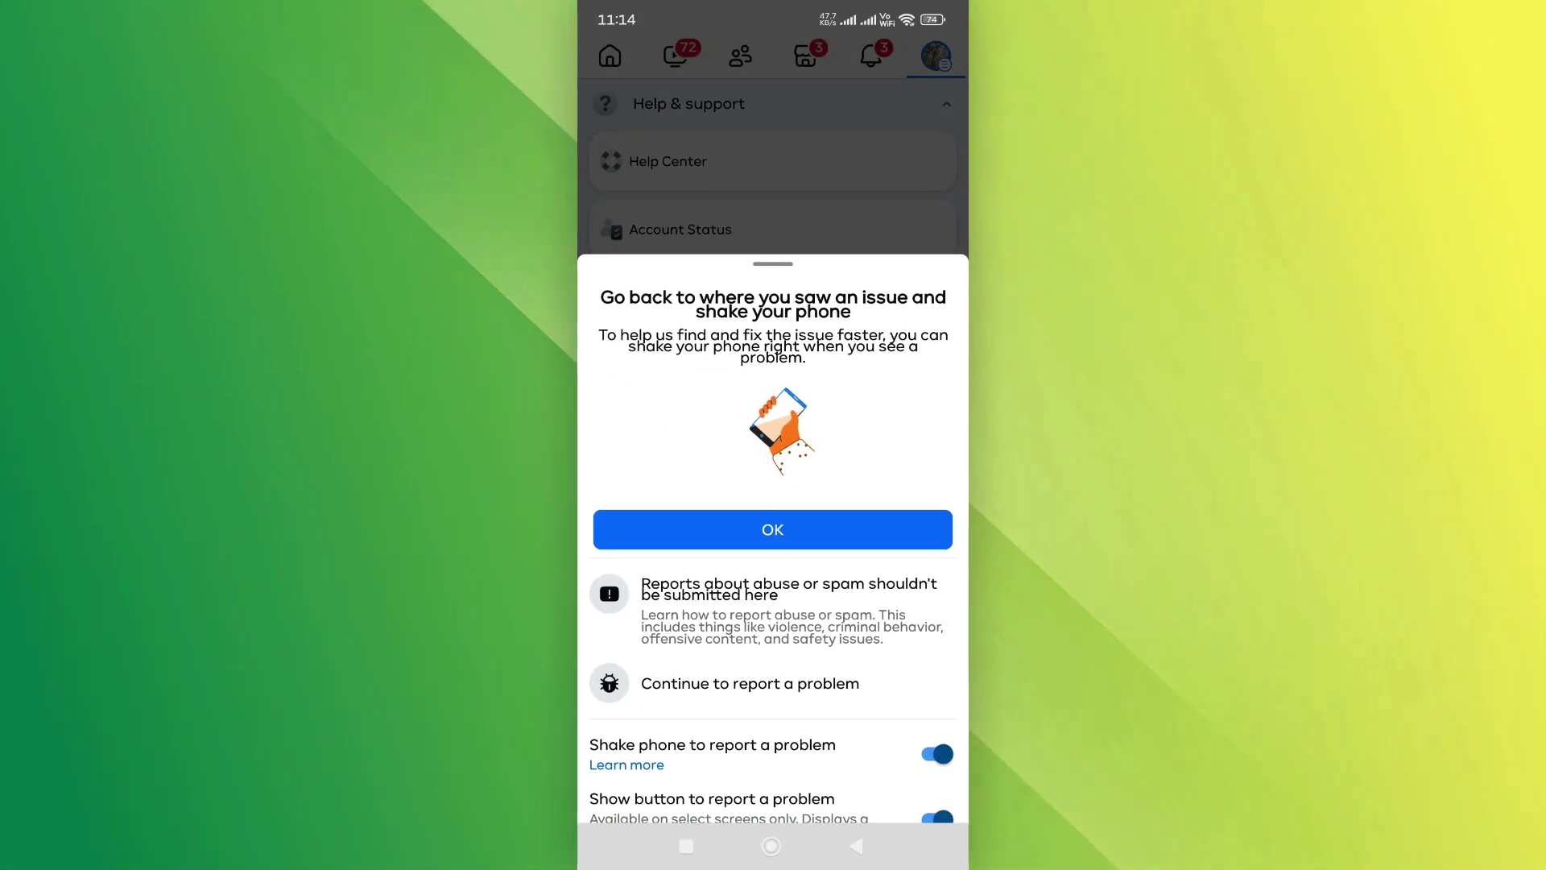
# Continue to the Send report form and activate its empty issue description field.
pyautogui.click(749, 682)
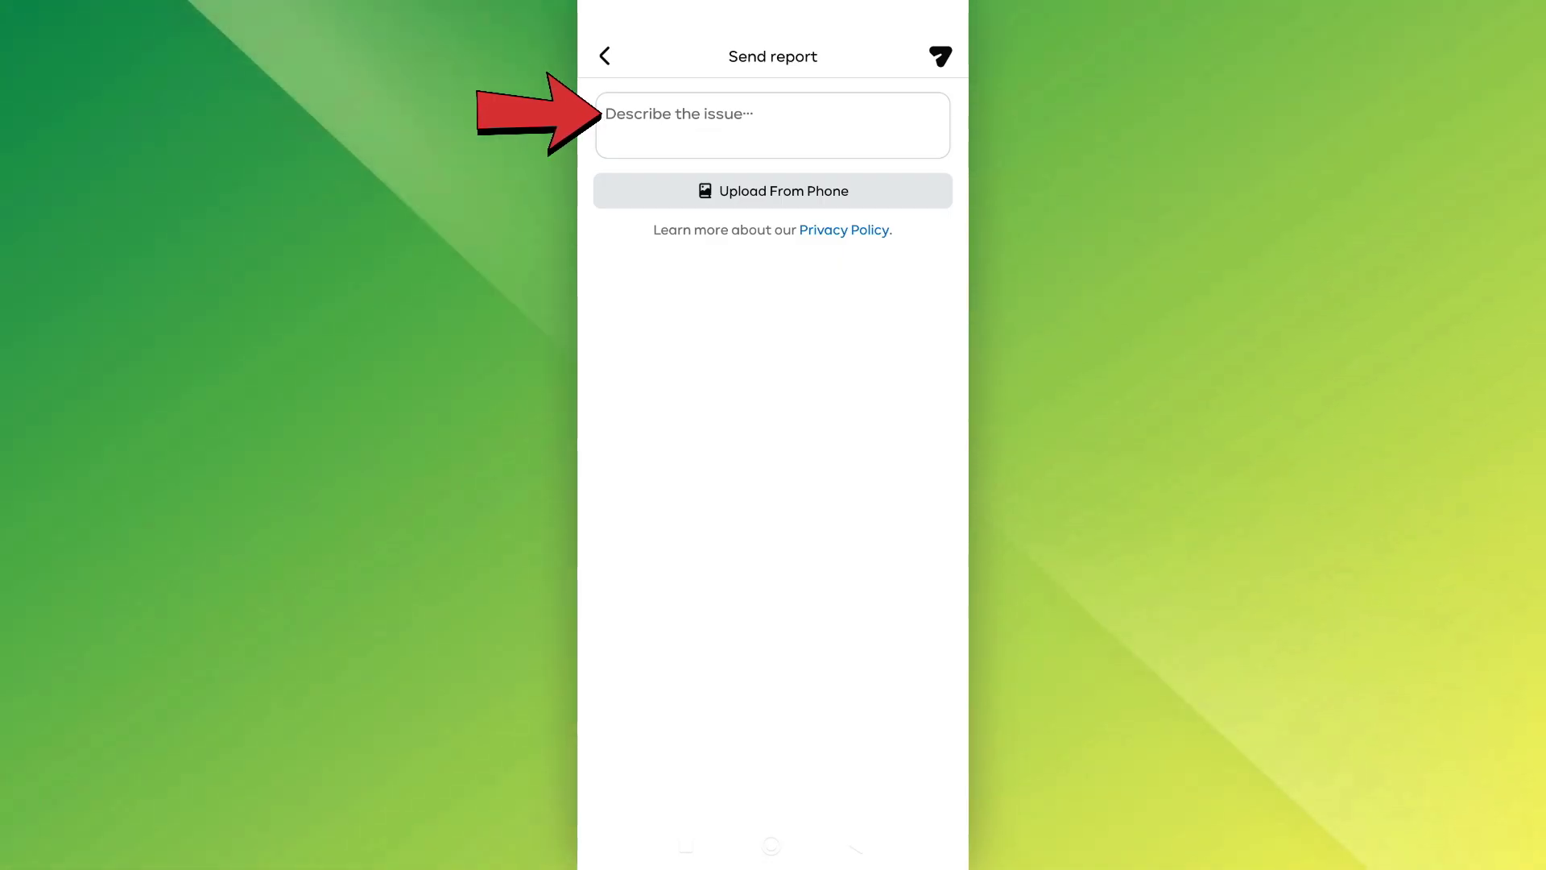
pyautogui.click(773, 124)
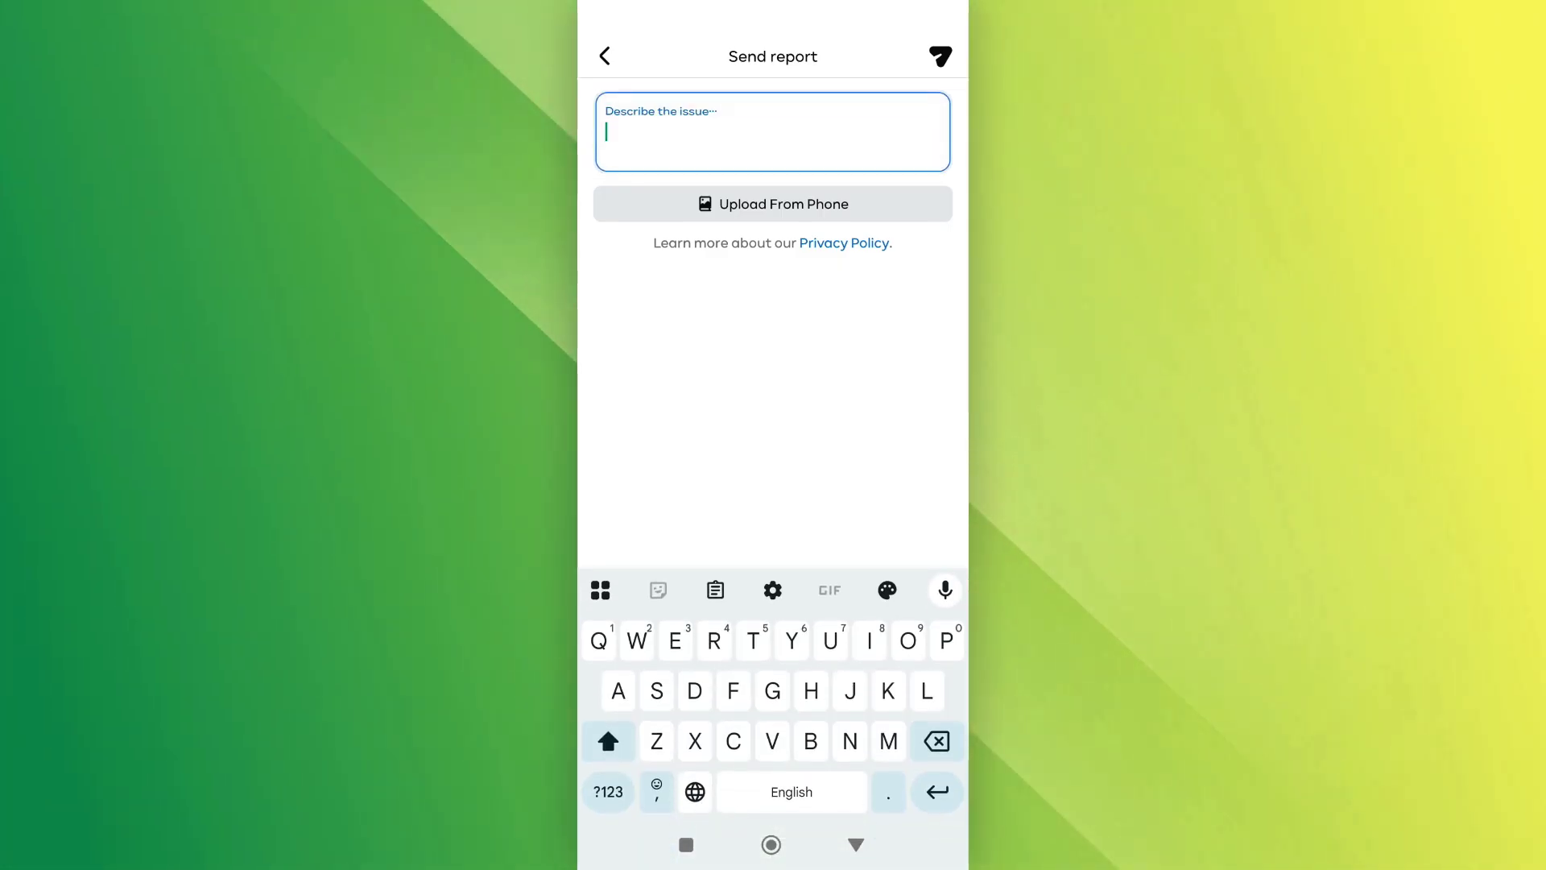
pyautogui.write("Hello Facebook team, I'm una")
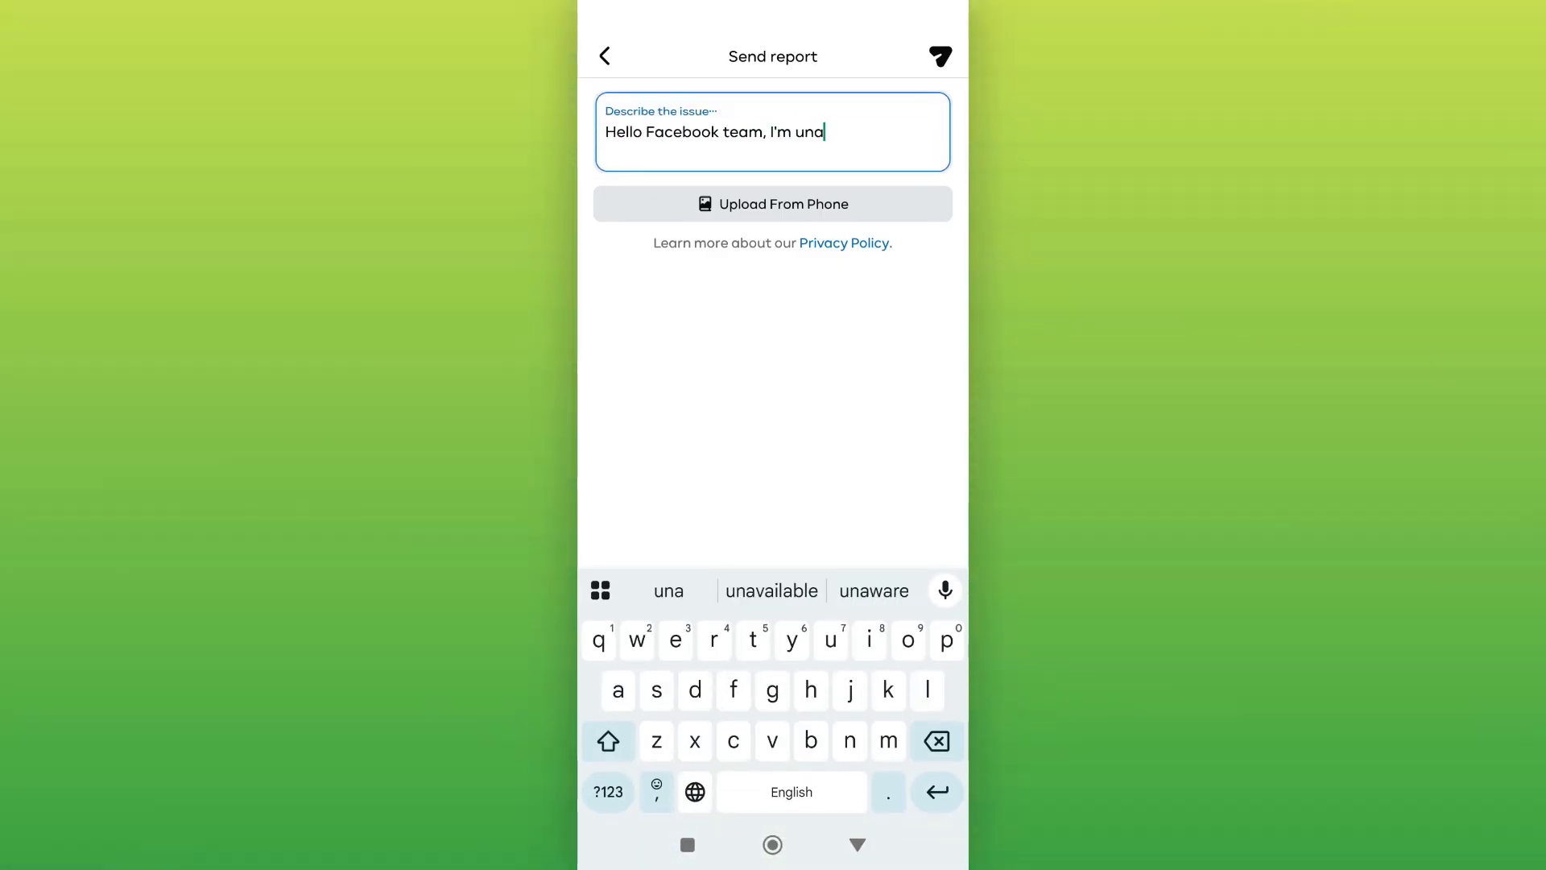
pyautogui.write('ble to comment on Facebook ')
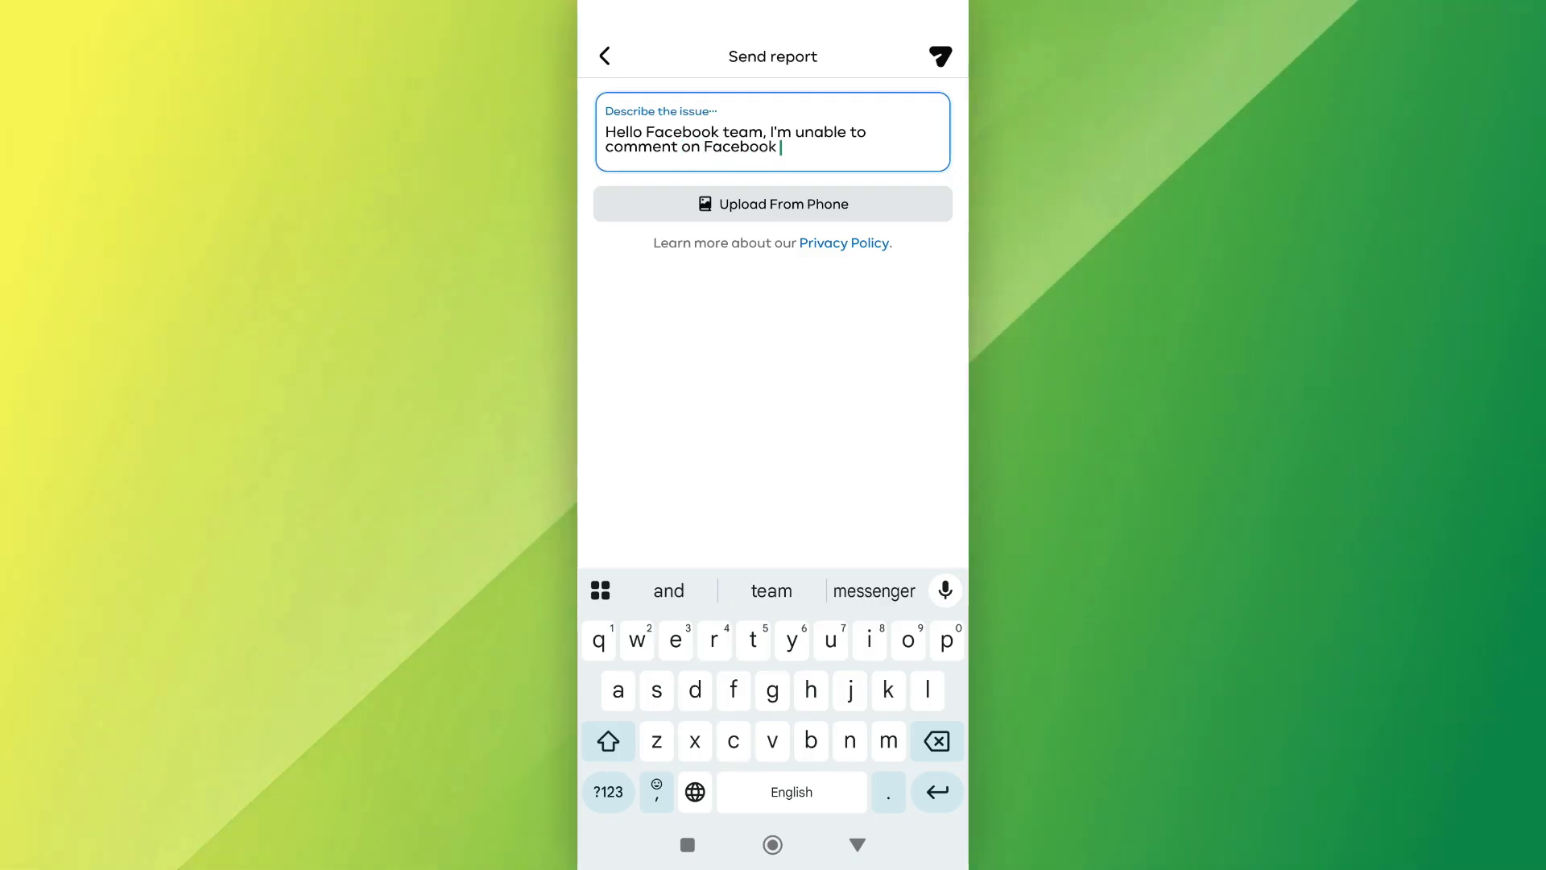
pyautogui.write('posts. Please help me to ')
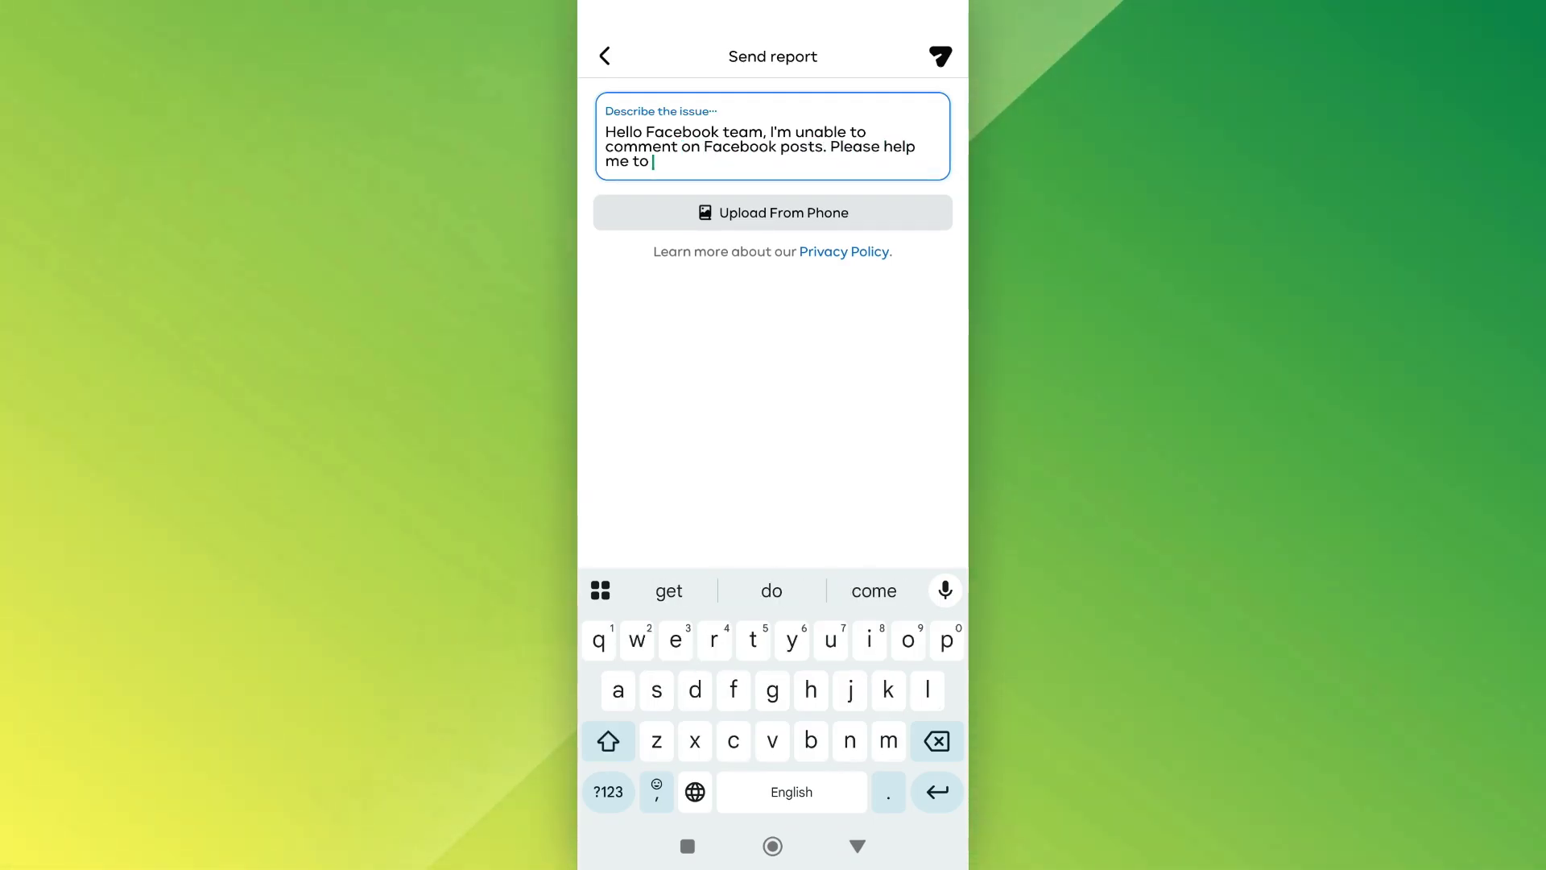
pyautogui.write('fix this issue.')
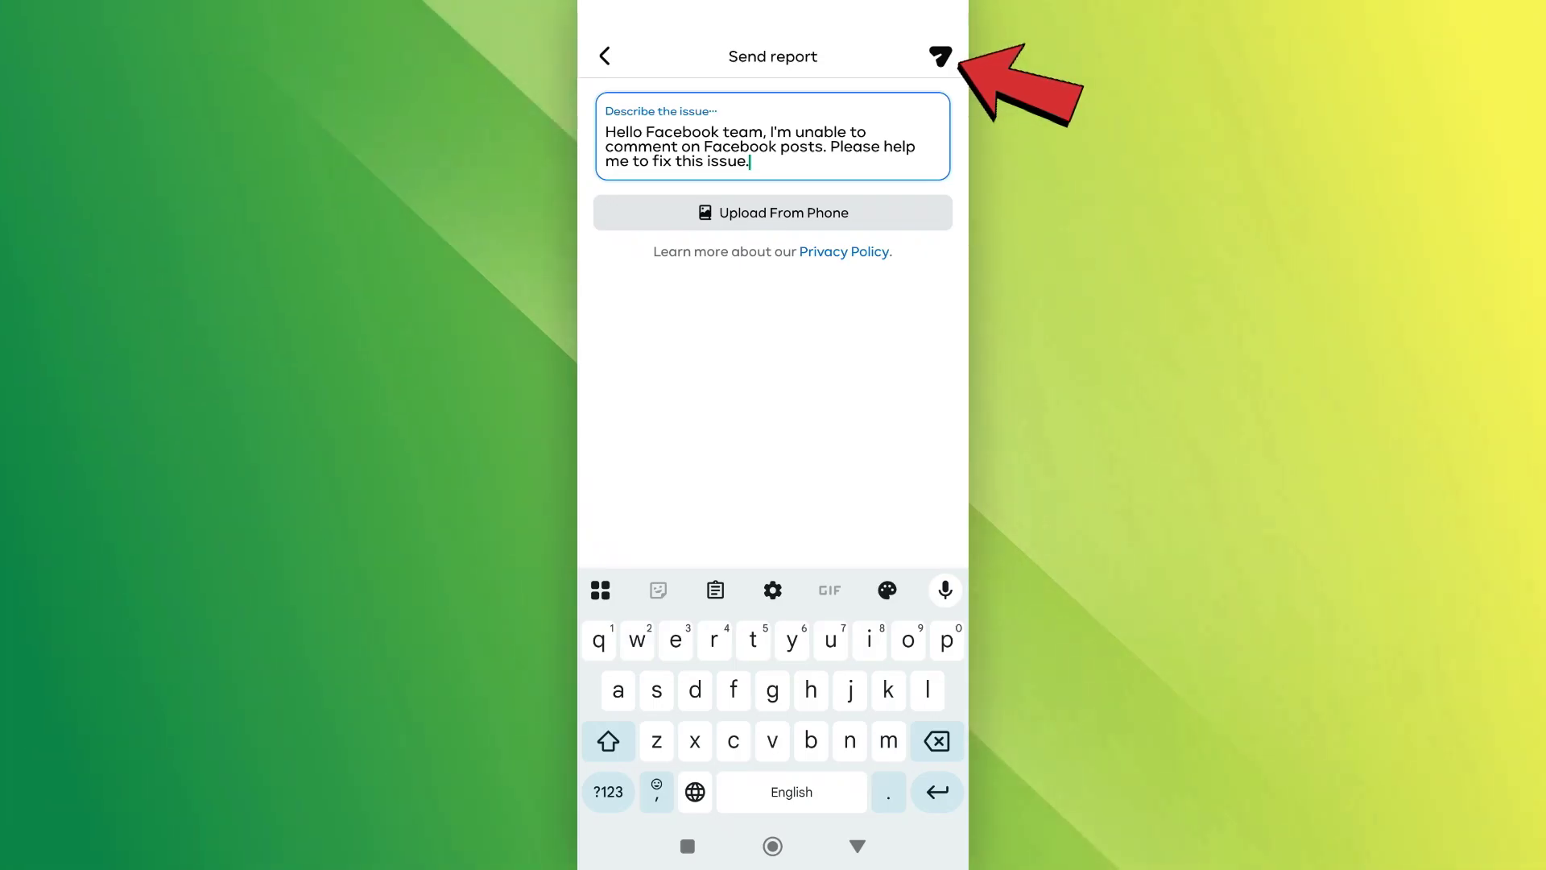
# Submit the report about being unable to comment on Facebook posts.
pyautogui.click(941, 56)
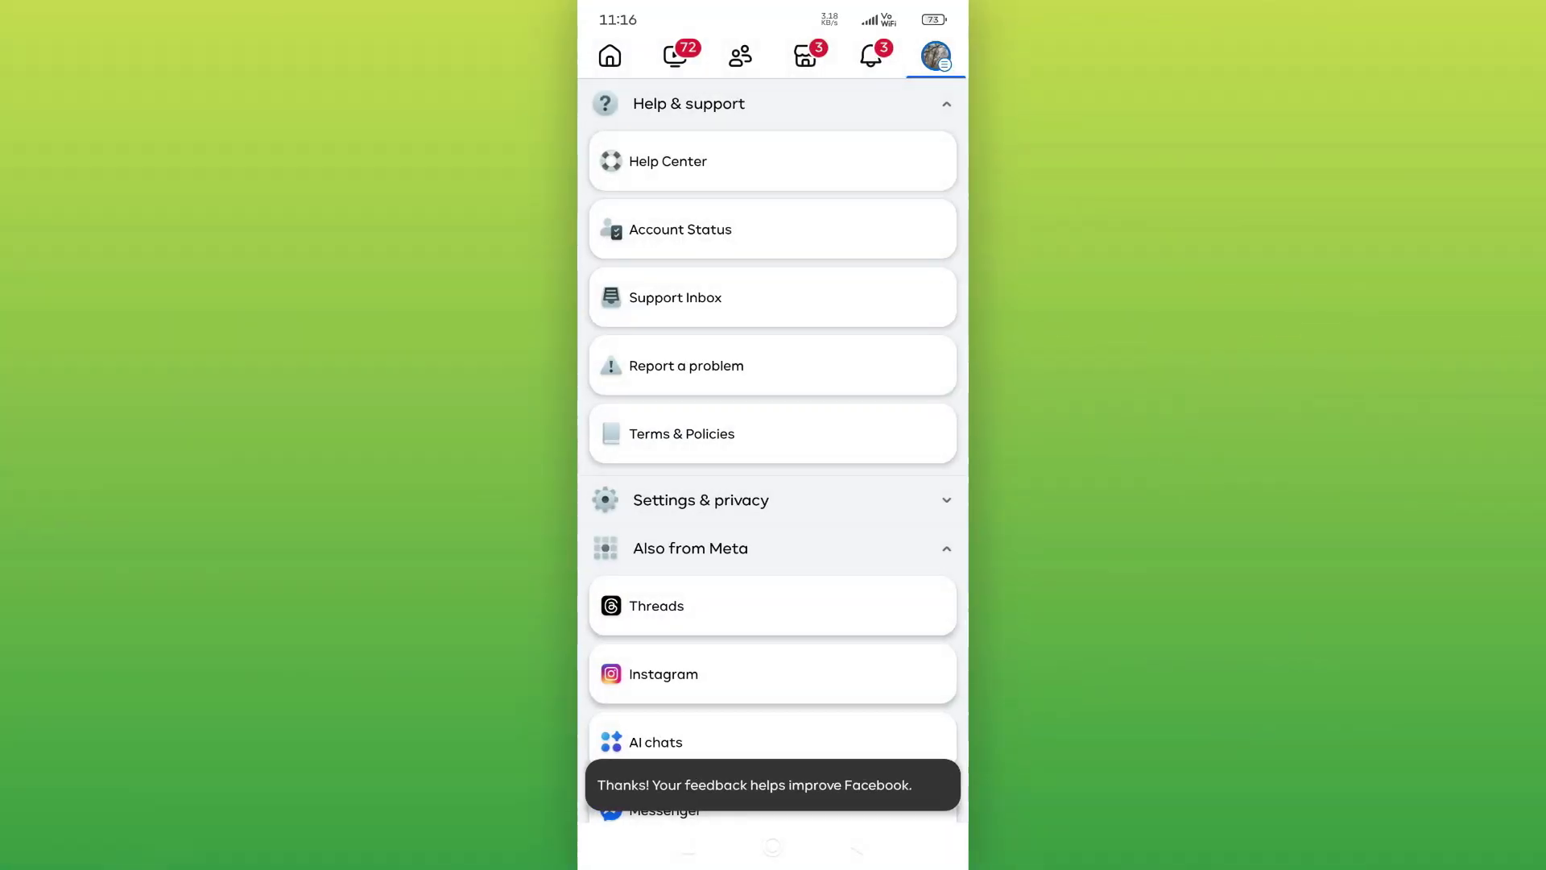